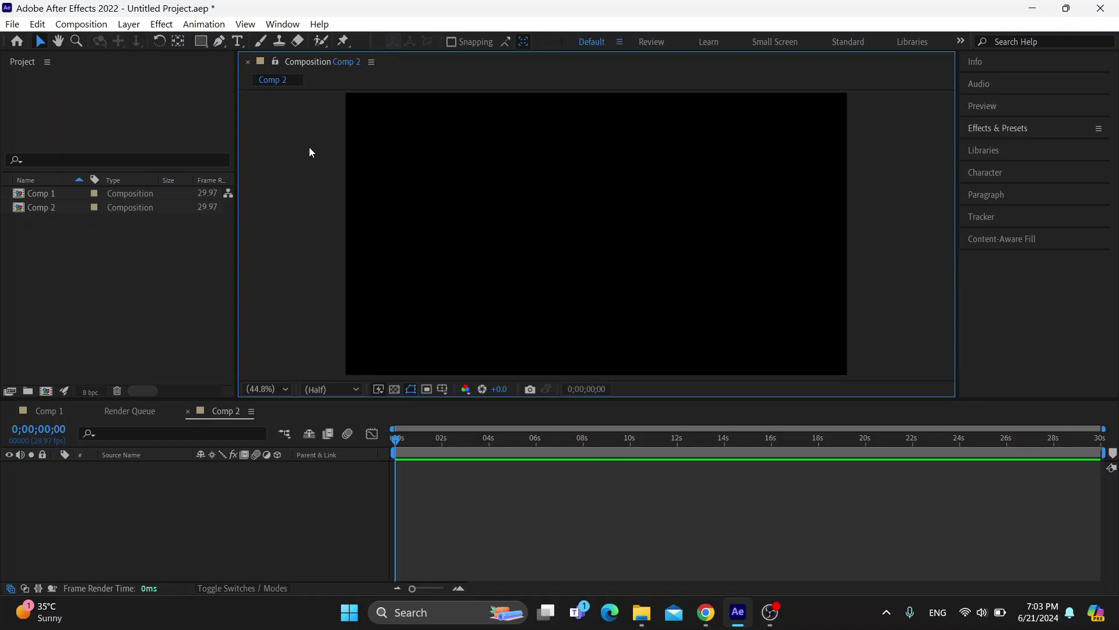
Open the New Composition settings for Comp 3, then cancel without creating it.
click(81, 24)
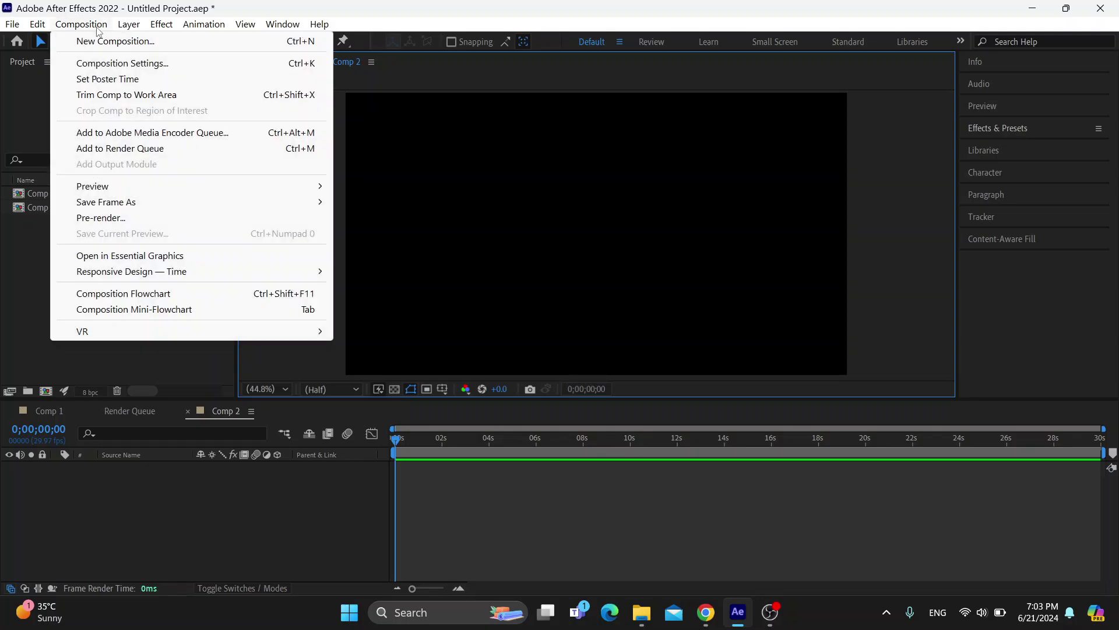
click(115, 41)
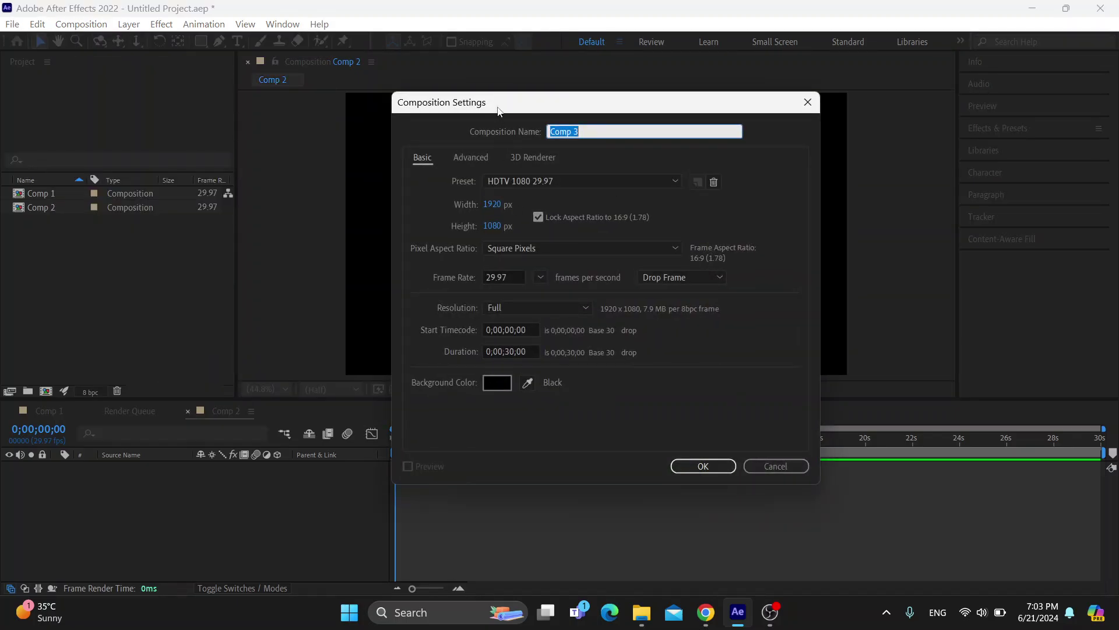
drag(498, 110, 495, 127)
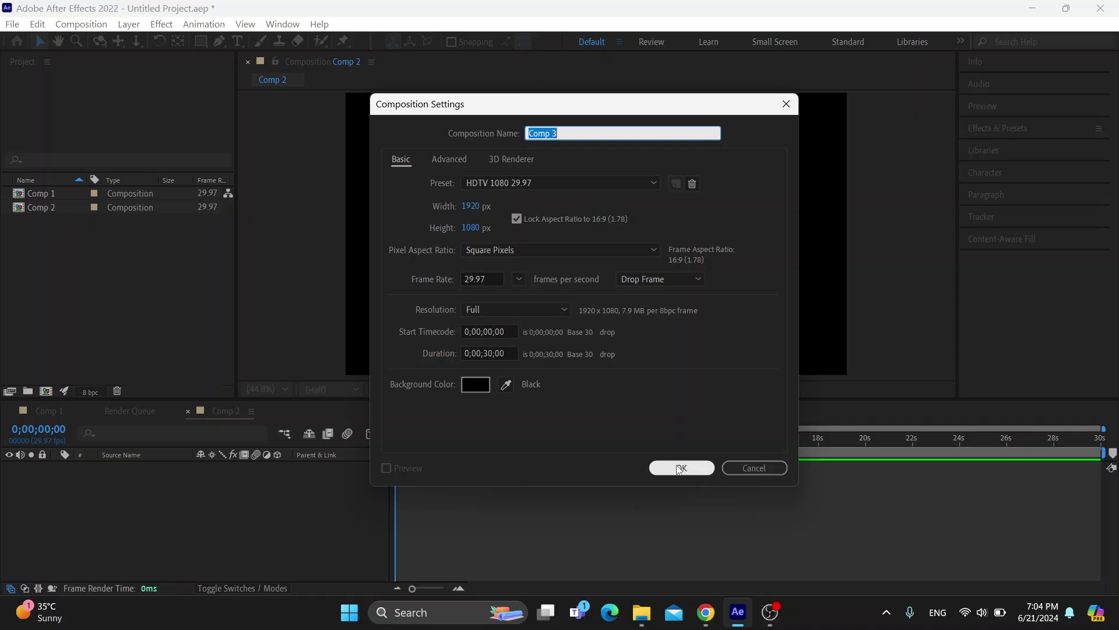
click(753, 467)
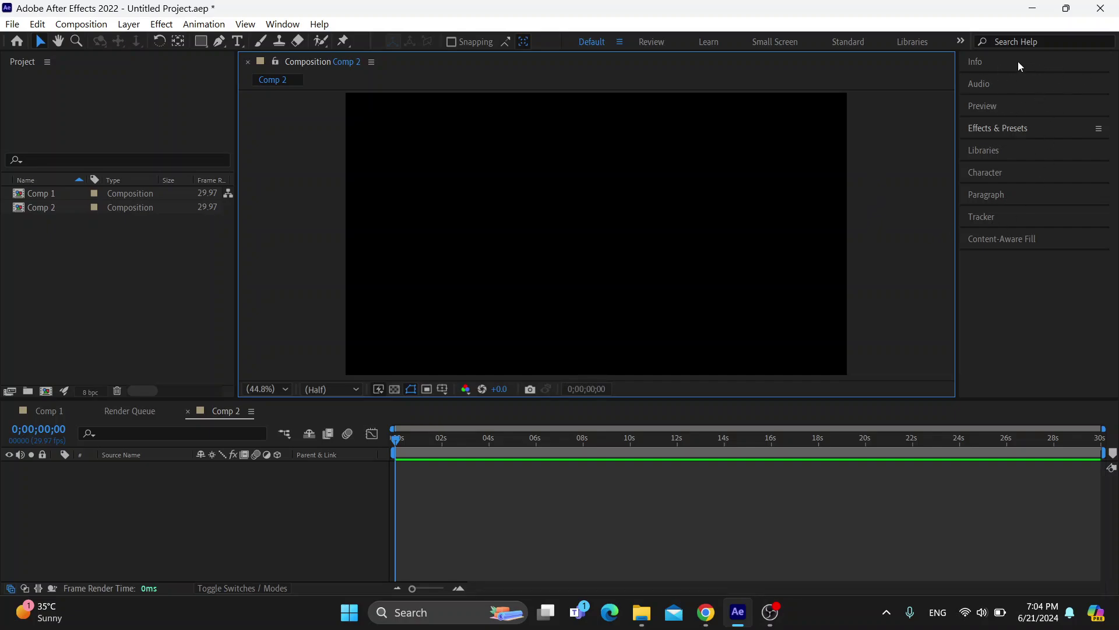
Clear the 'text' search term from the Effects & Presets panel.
click(1005, 130)
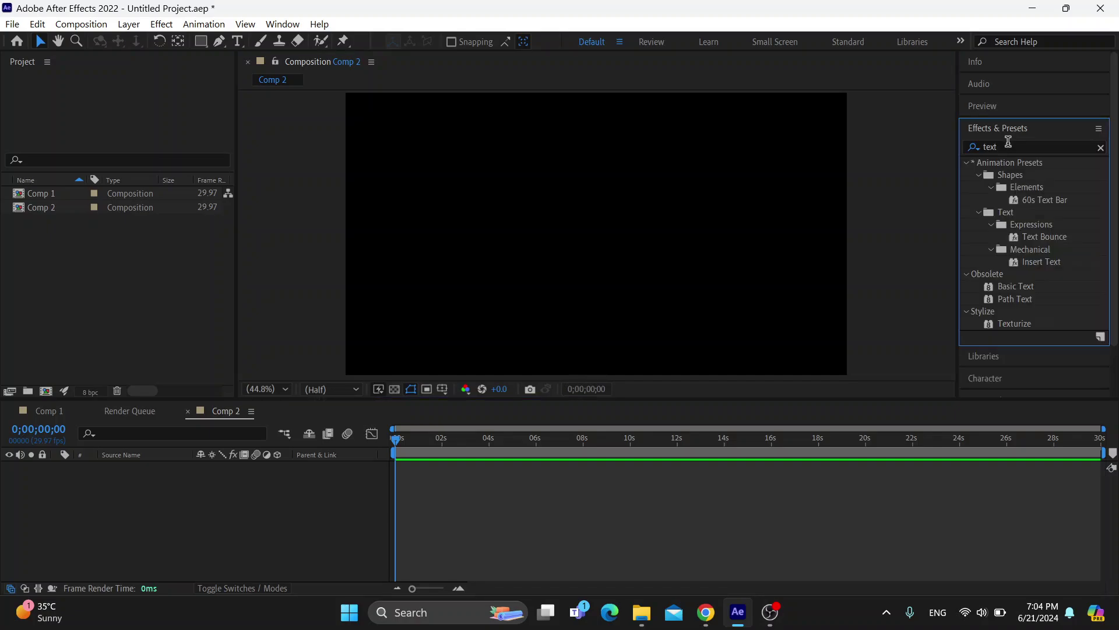
double_click(992, 146)
key(BackSpace)
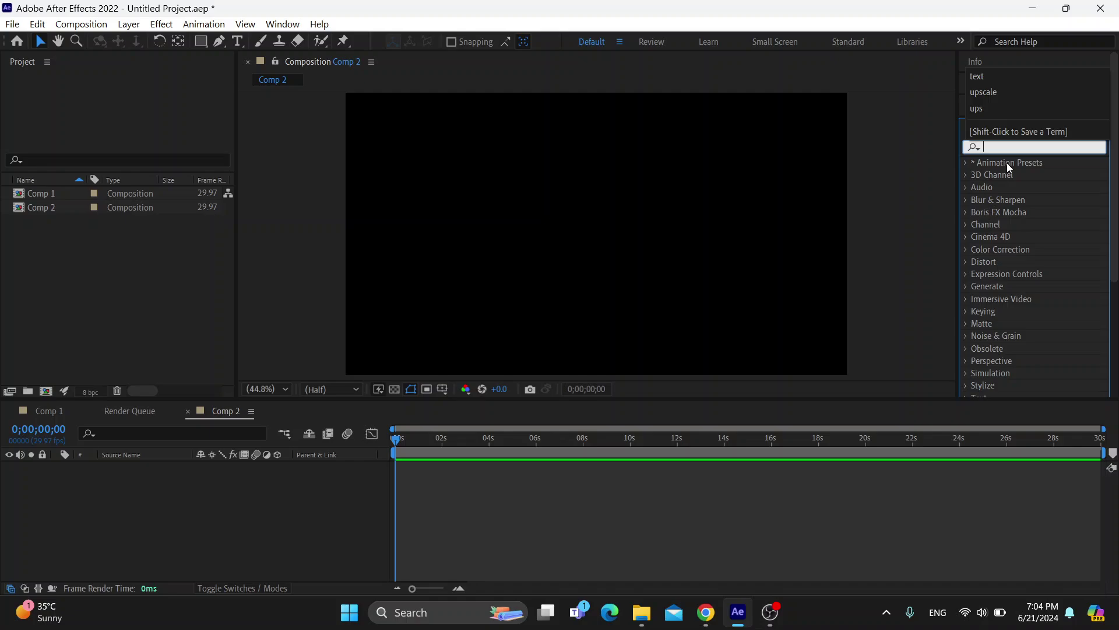
click(1006, 162)
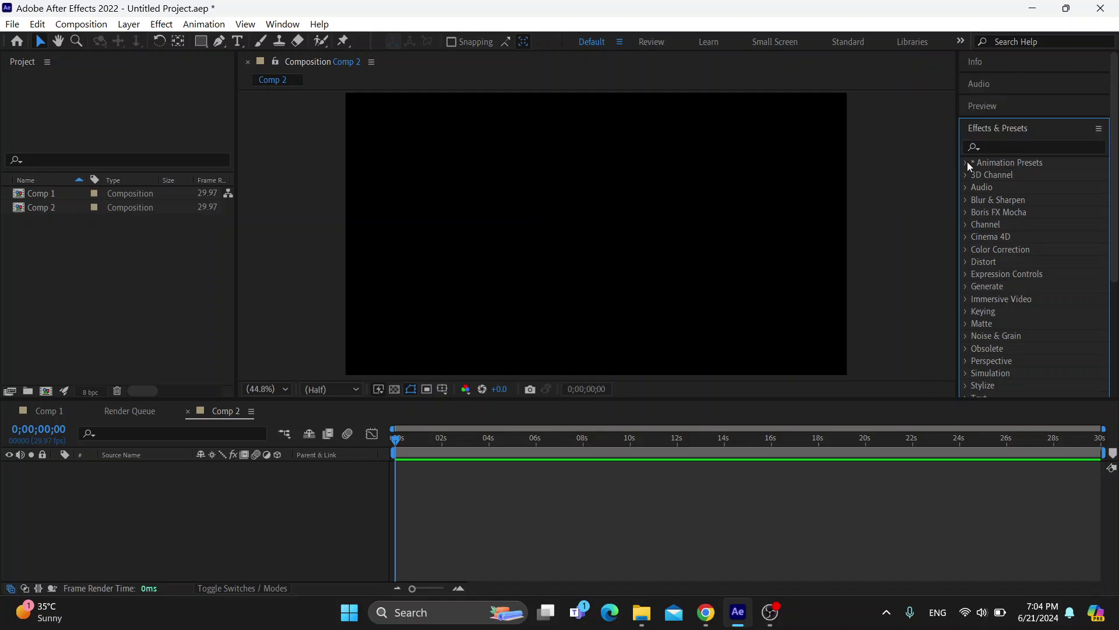
Expand Animation Presets, then open and close the Image - Creative folder.
click(967, 162)
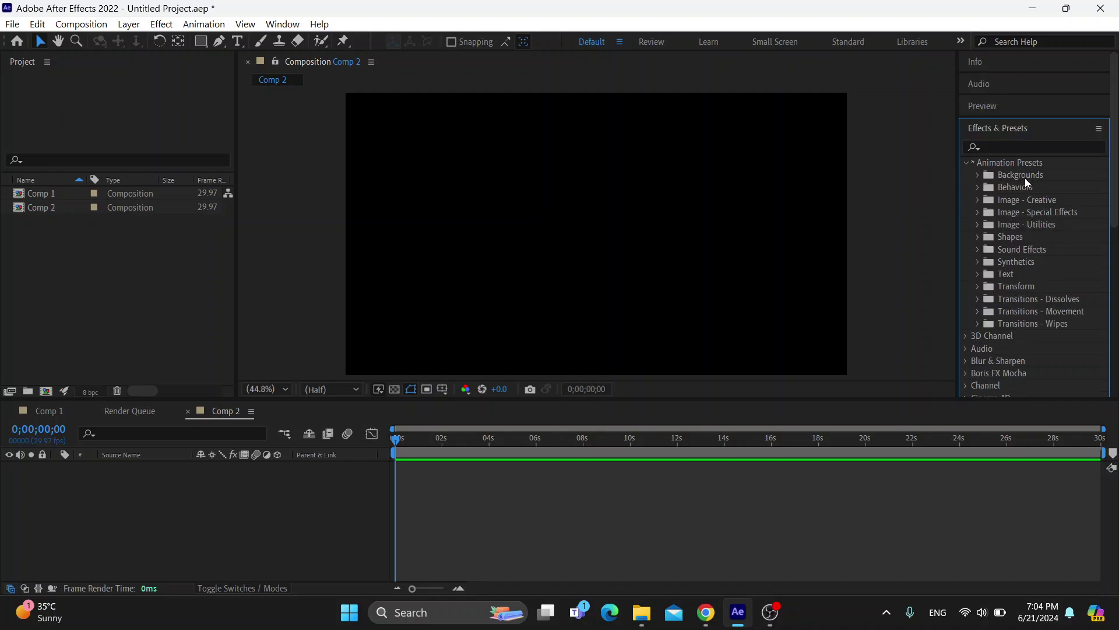
click(978, 200)
click(978, 200)
click(12, 23)
mouse_move(123, 41)
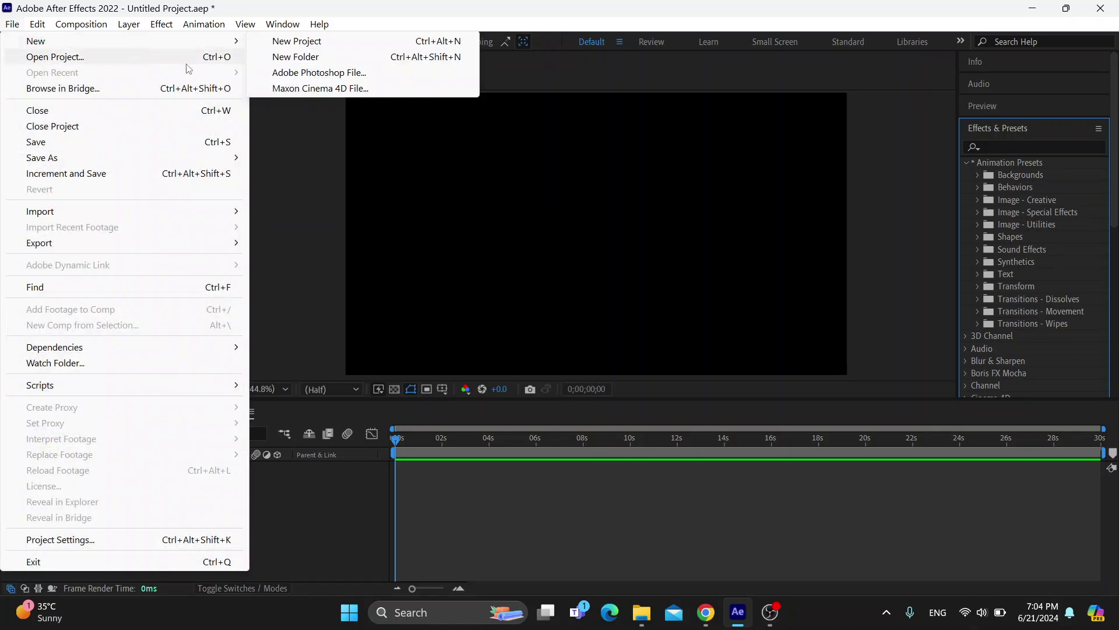
click(301, 207)
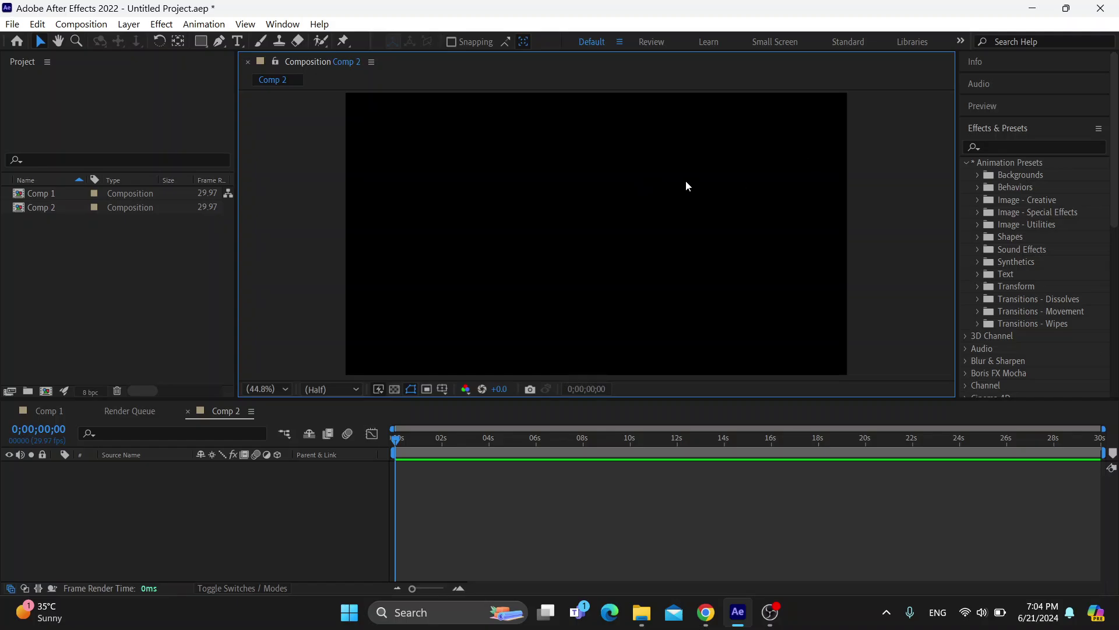
scroll(1013, 220, down, 3)
scroll(1006, 254, down, 3)
scroll(1007, 255, up, 1)
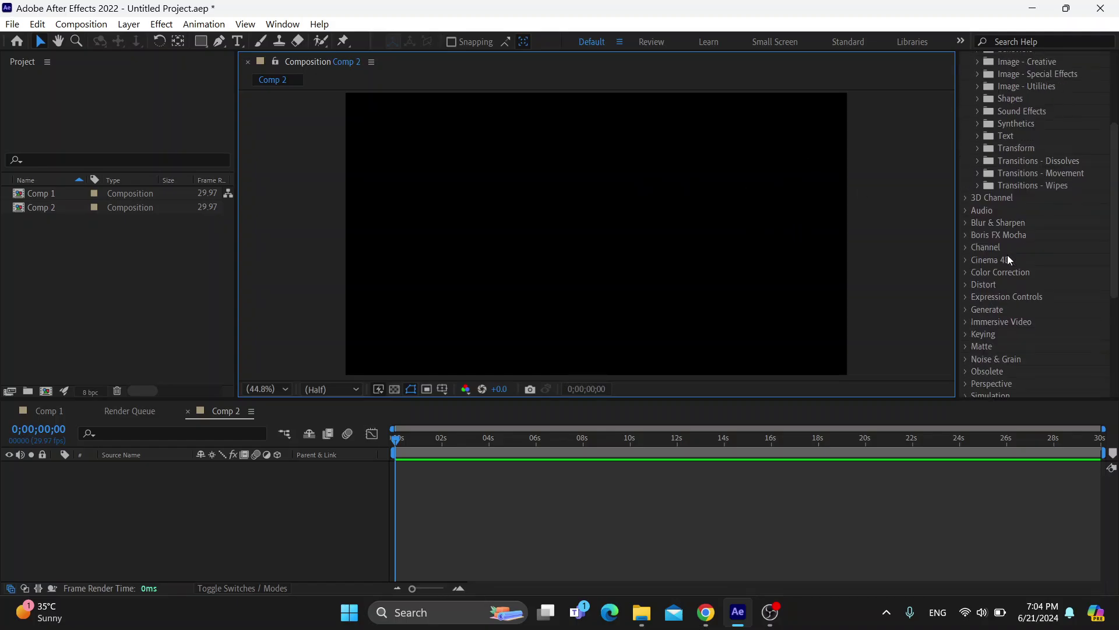
scroll(1007, 255, down, 3)
scroll(1008, 255, up, 5)
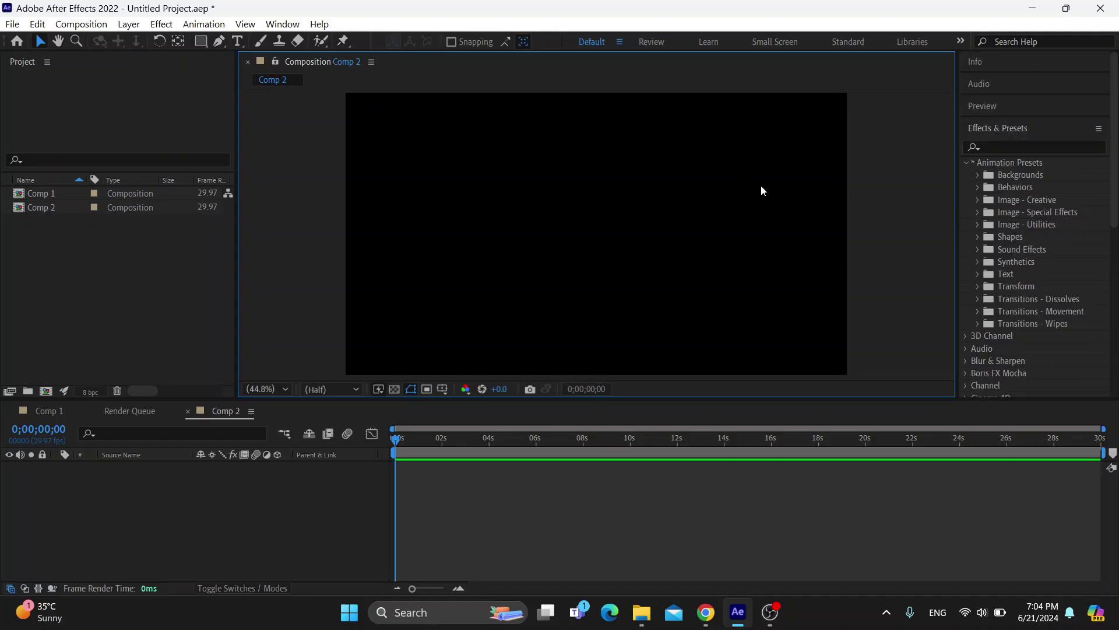
scroll(1010, 228, down, 2)
scroll(1019, 224, down, 2)
scroll(1021, 241, down, 2)
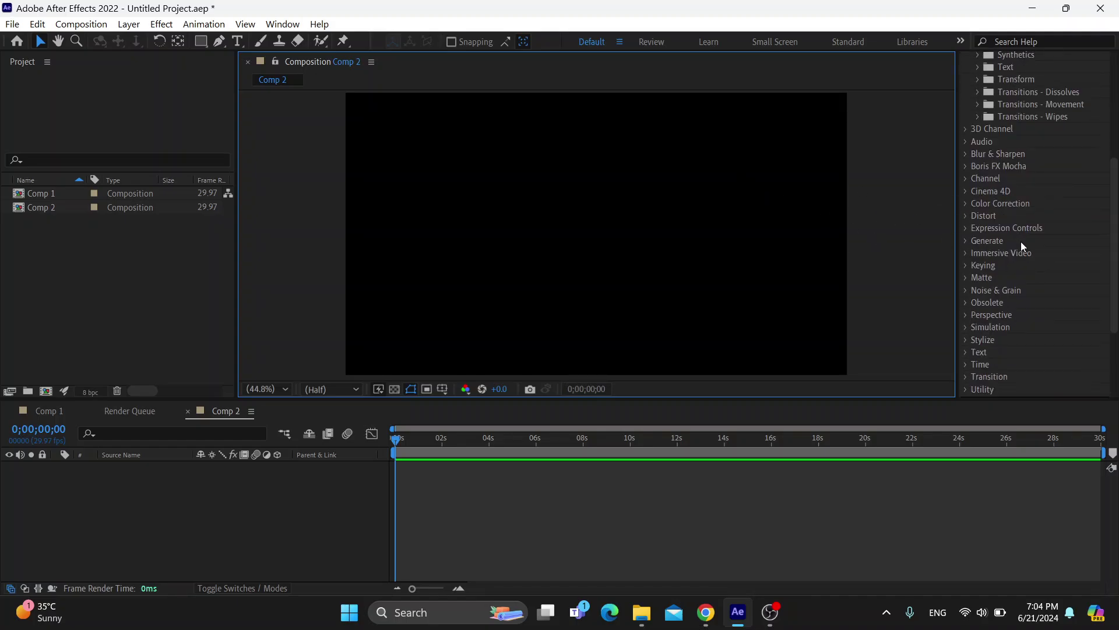
scroll(1020, 253, up, 2)
scroll(1040, 284, up, 2)
scroll(1046, 283, up, 2)
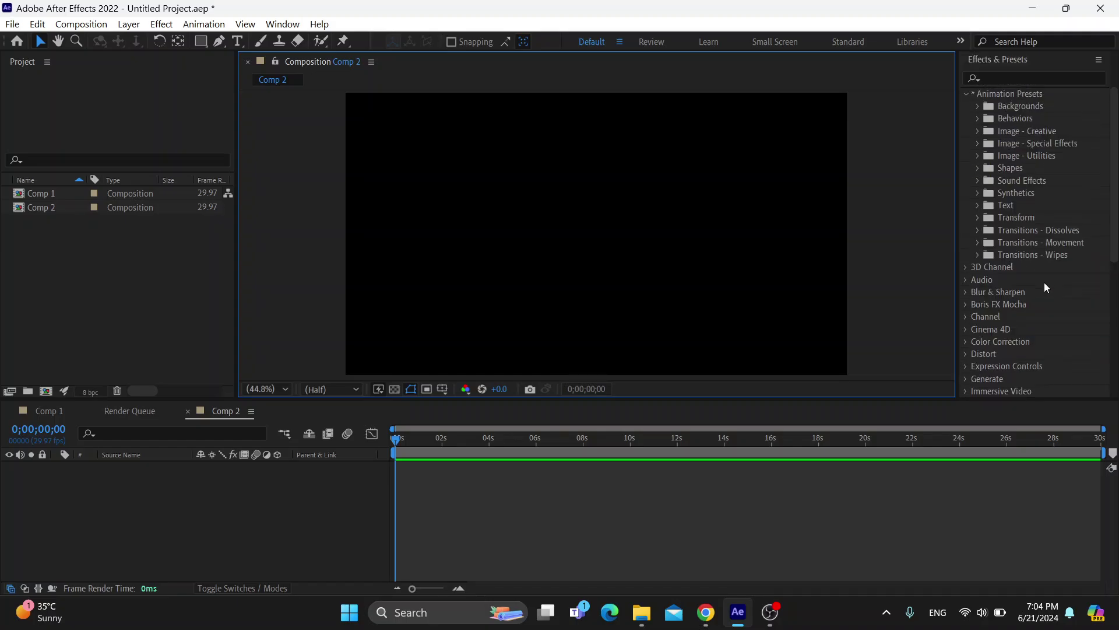
scroll(1043, 282, up, 2)
Collapse the Effects & Presets panel into the side panel stack.
click(1084, 130)
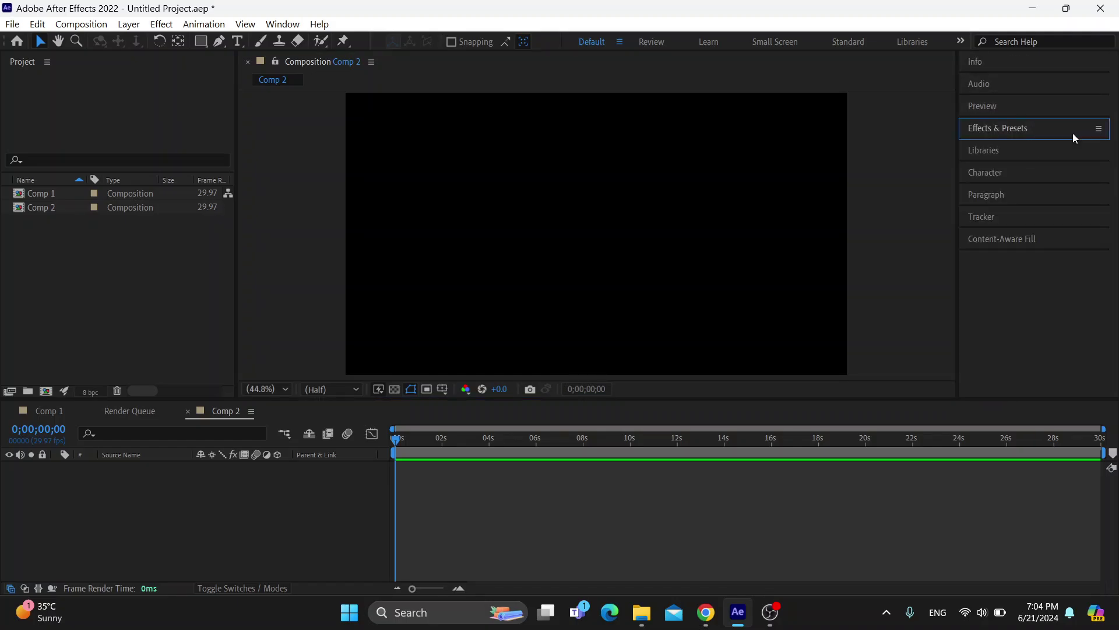